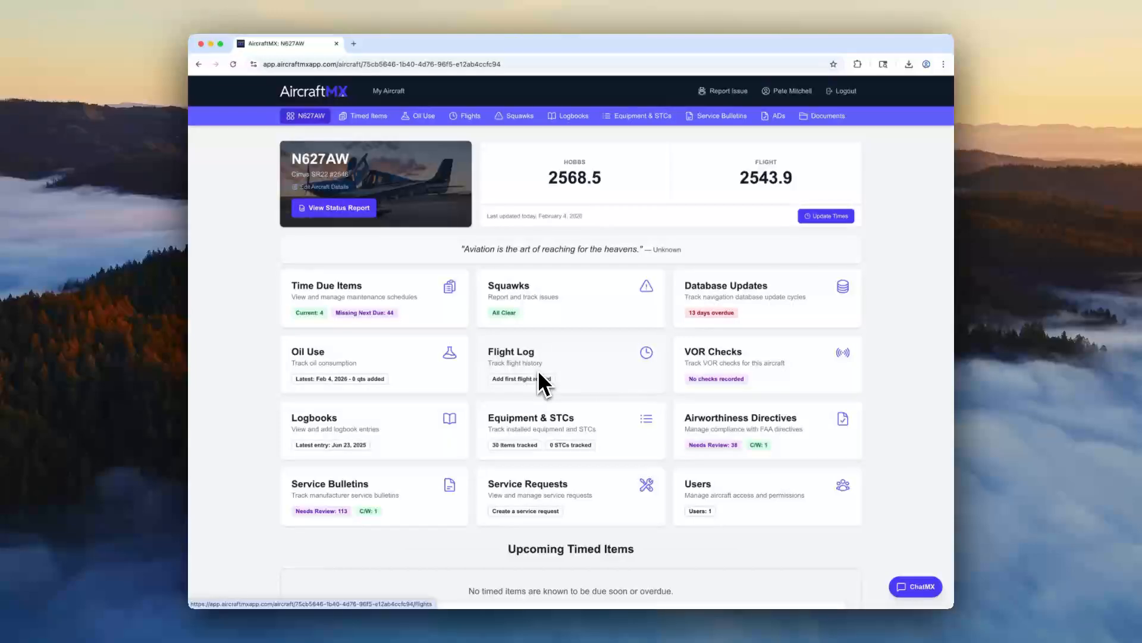
Open the Alternator 1: OH/Replace item from the aircraft's timed items for editing.
left_click(325, 307)
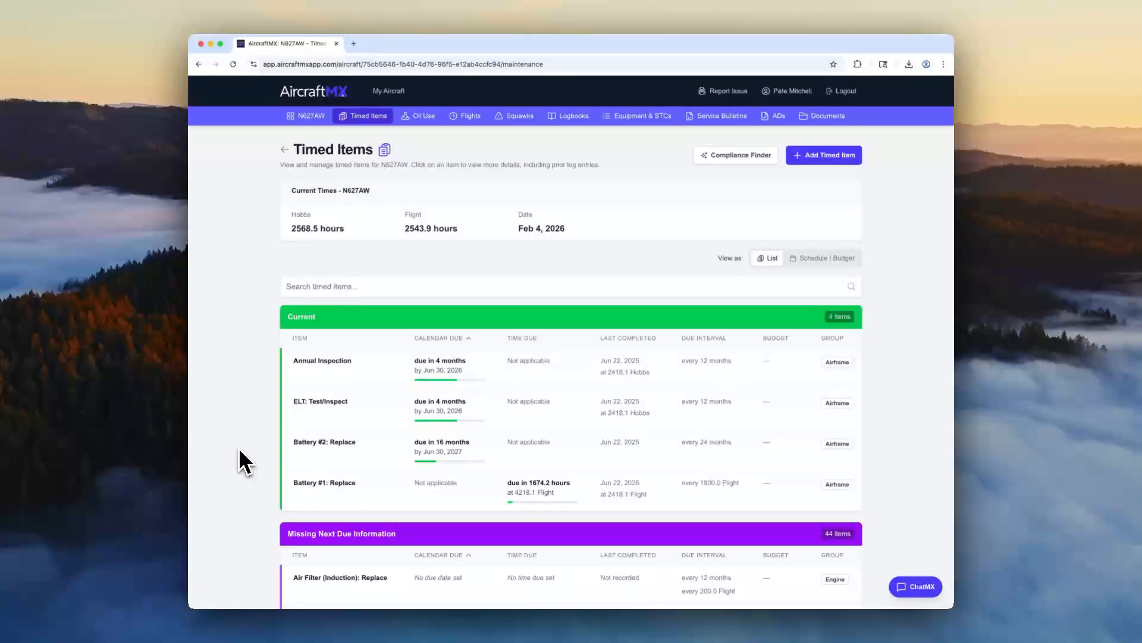
scroll(244, 461, "down", 5)
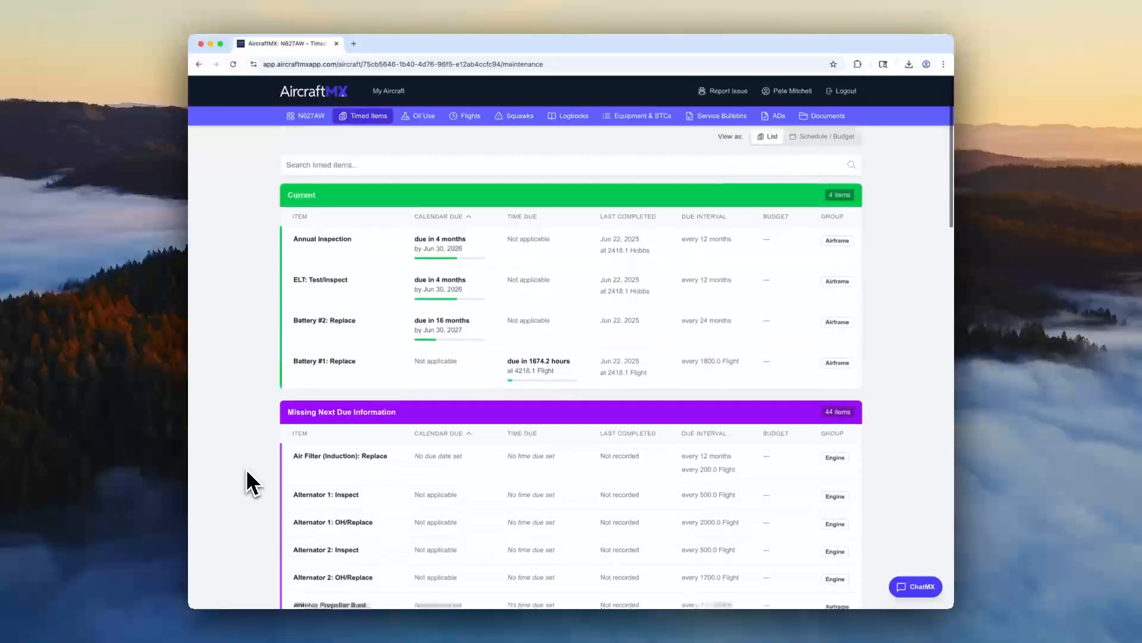
scroll(248, 473, "down", 1)
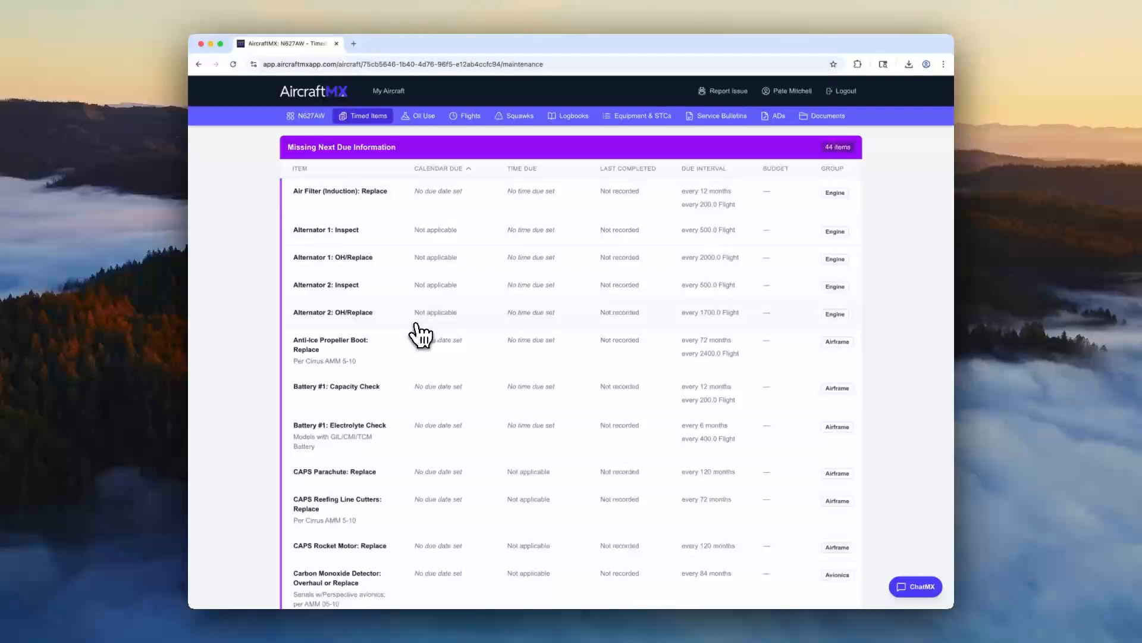
left_click(327, 260)
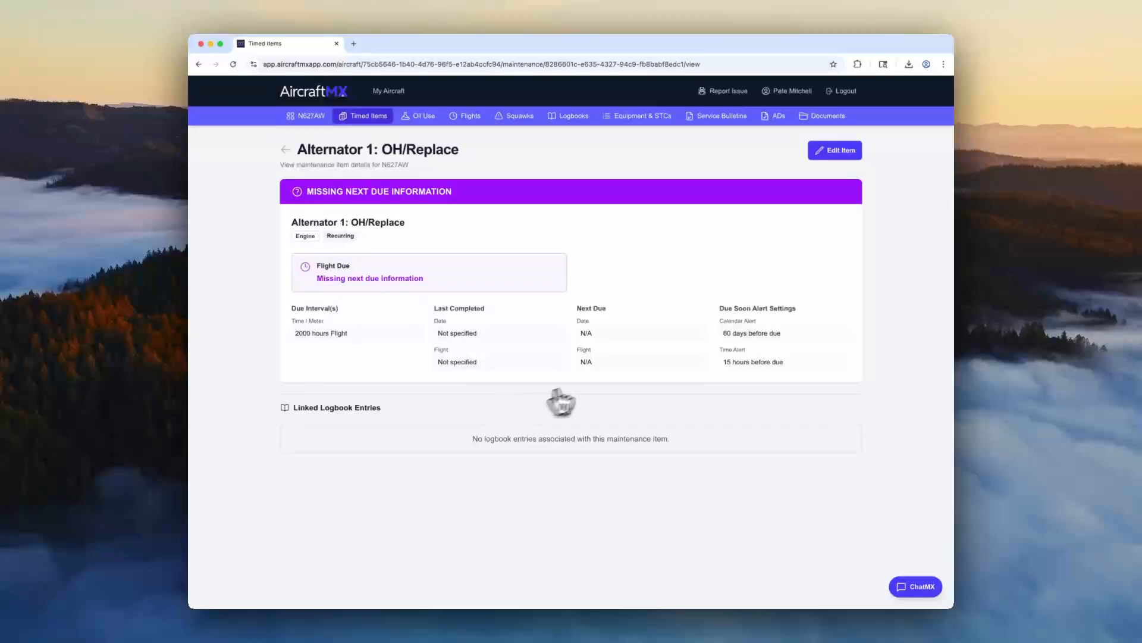
left_click(840, 153)
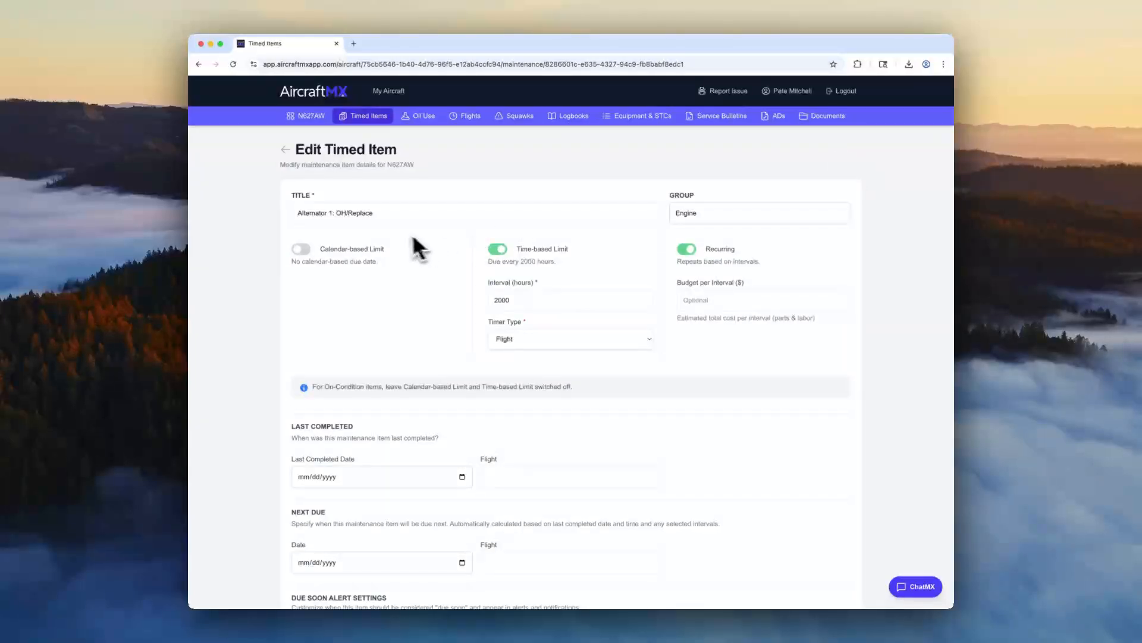
Examine the item's group choices, calendar-based limit settings, timer type choices and budget per interval field.
left_click(744, 214)
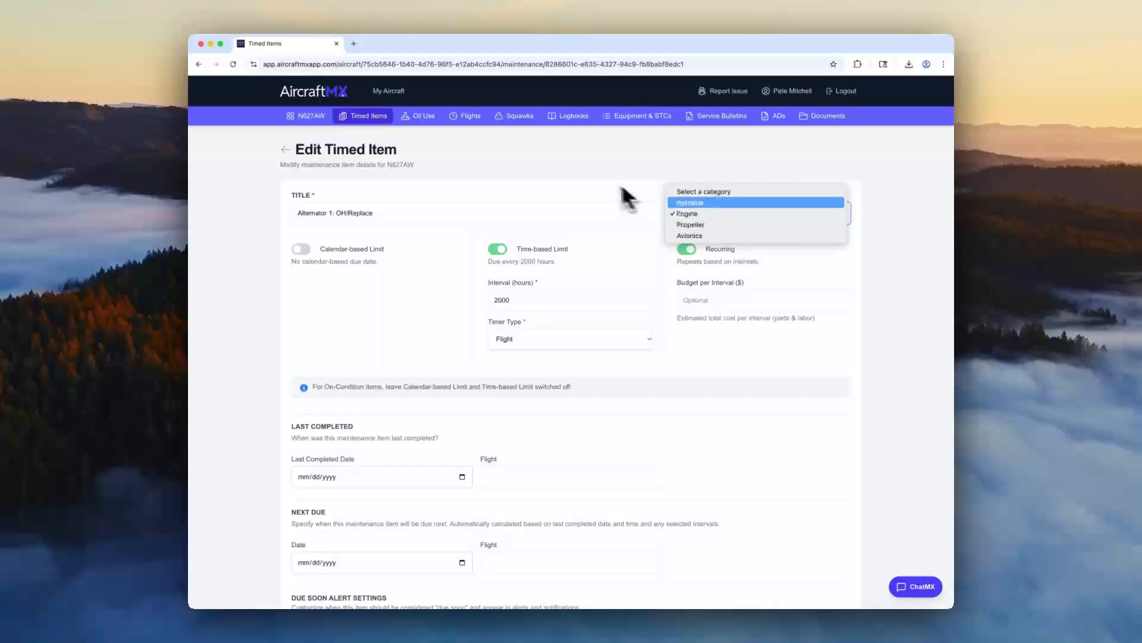
left_click(598, 177)
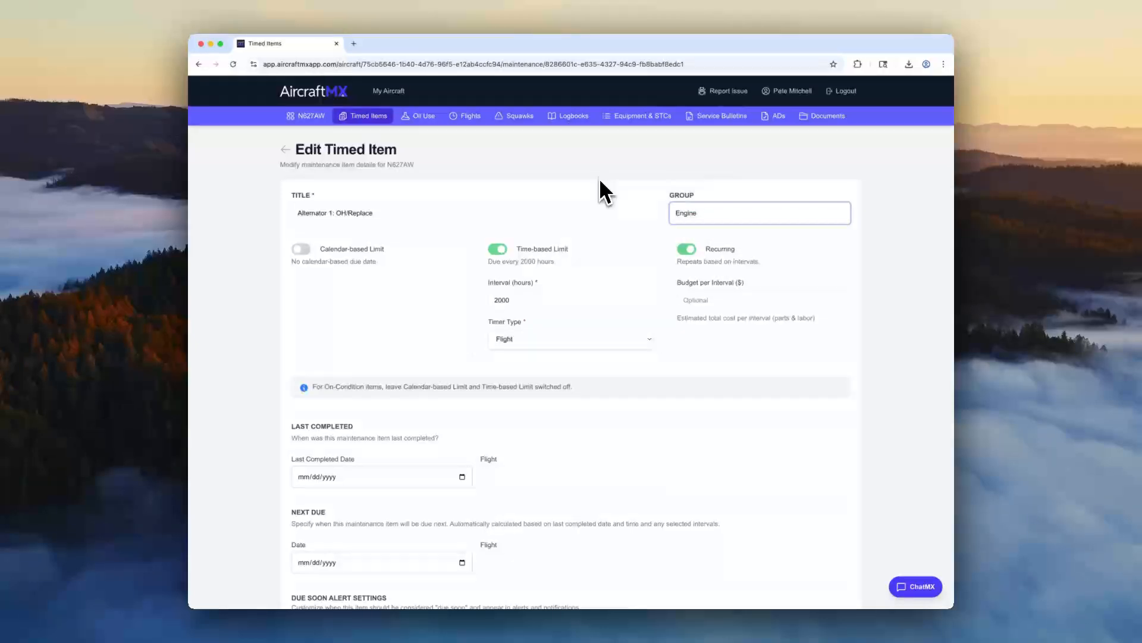
left_click(302, 250)
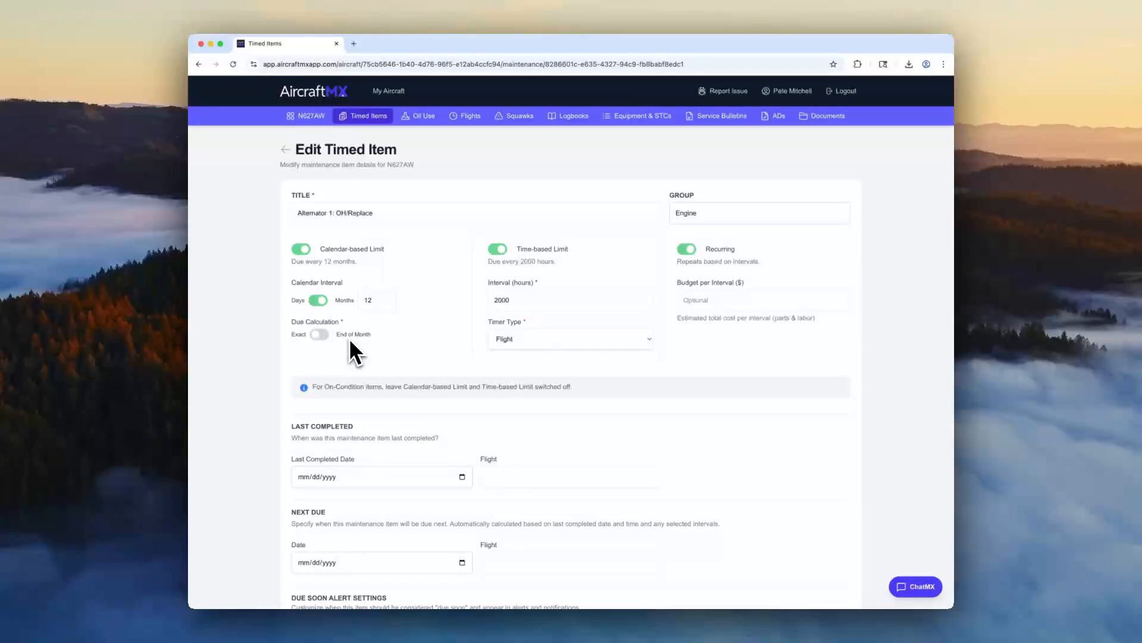
left_click(302, 250)
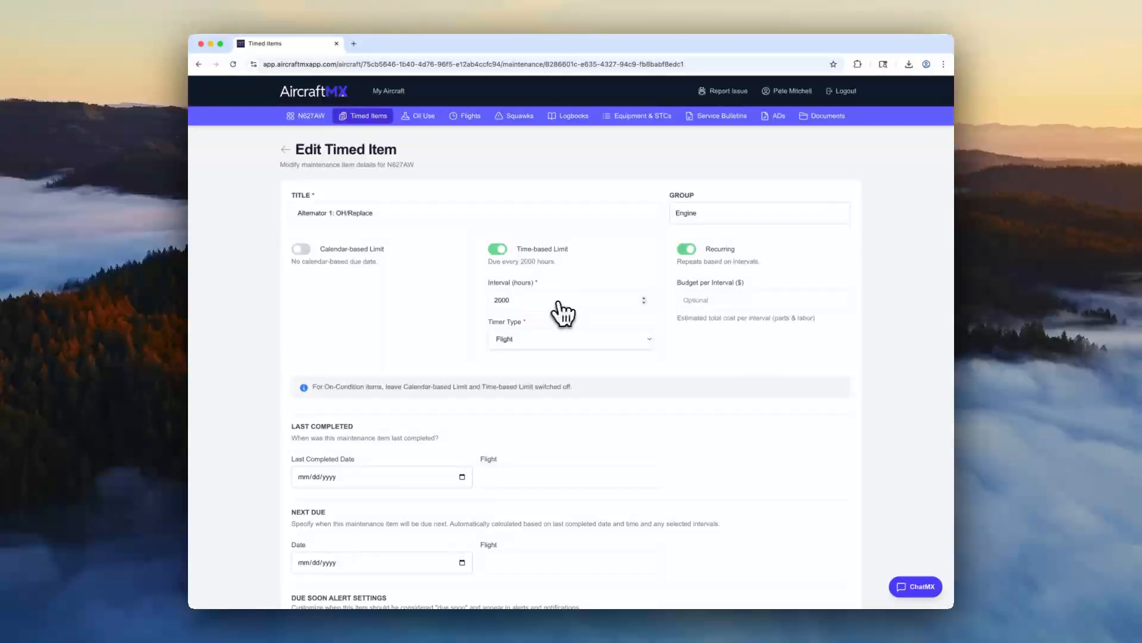
left_click(570, 338)
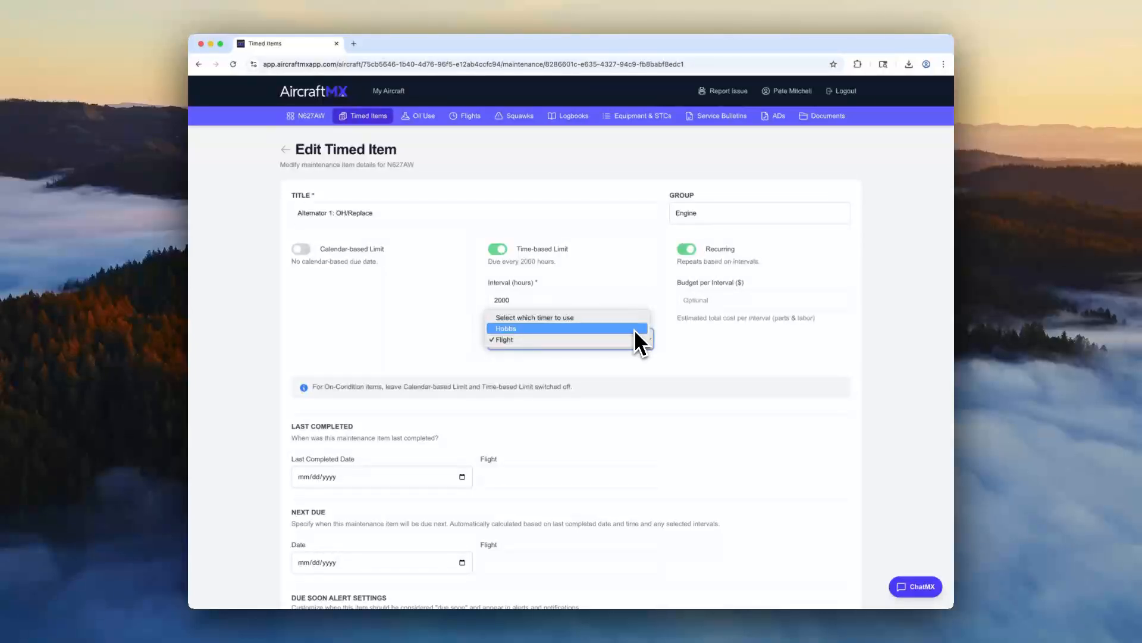
left_click(765, 366)
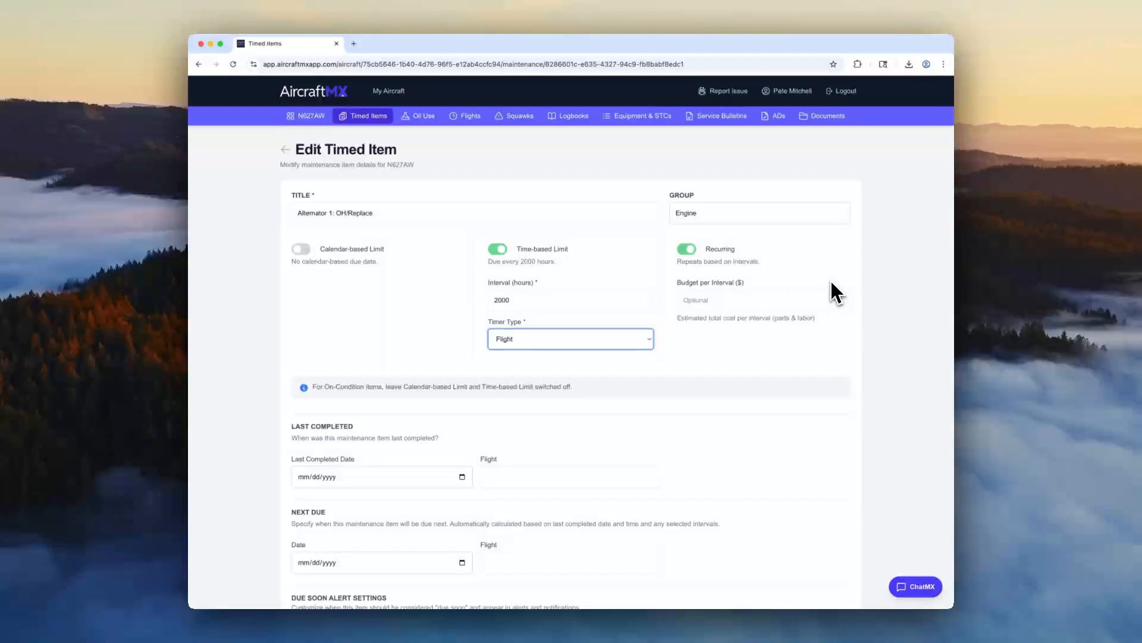
left_click(827, 297)
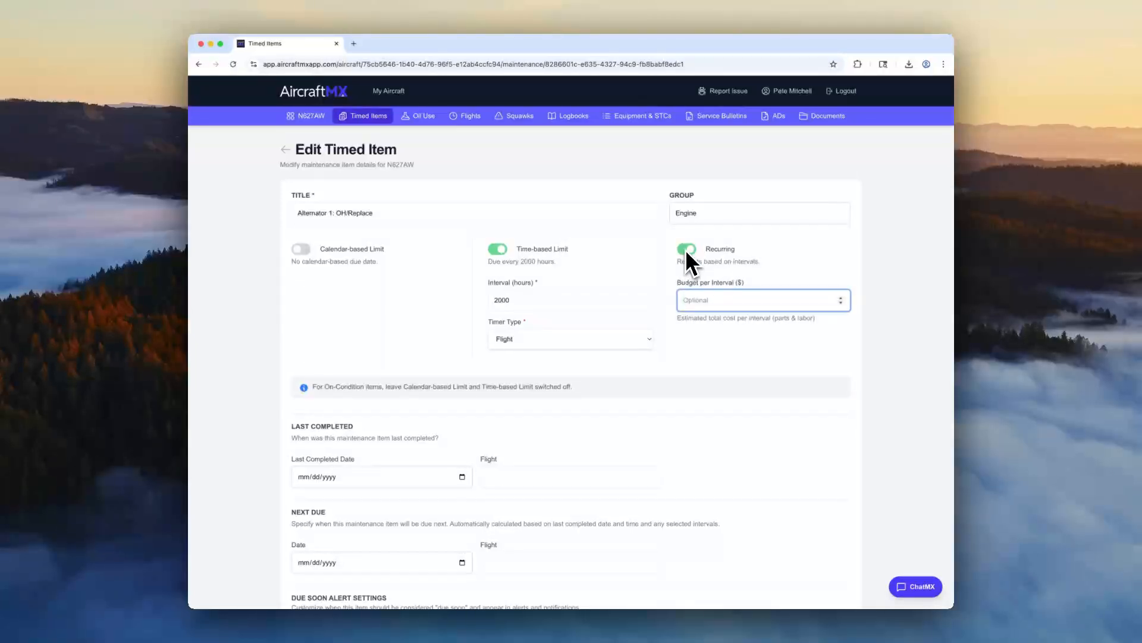
left_click(753, 343)
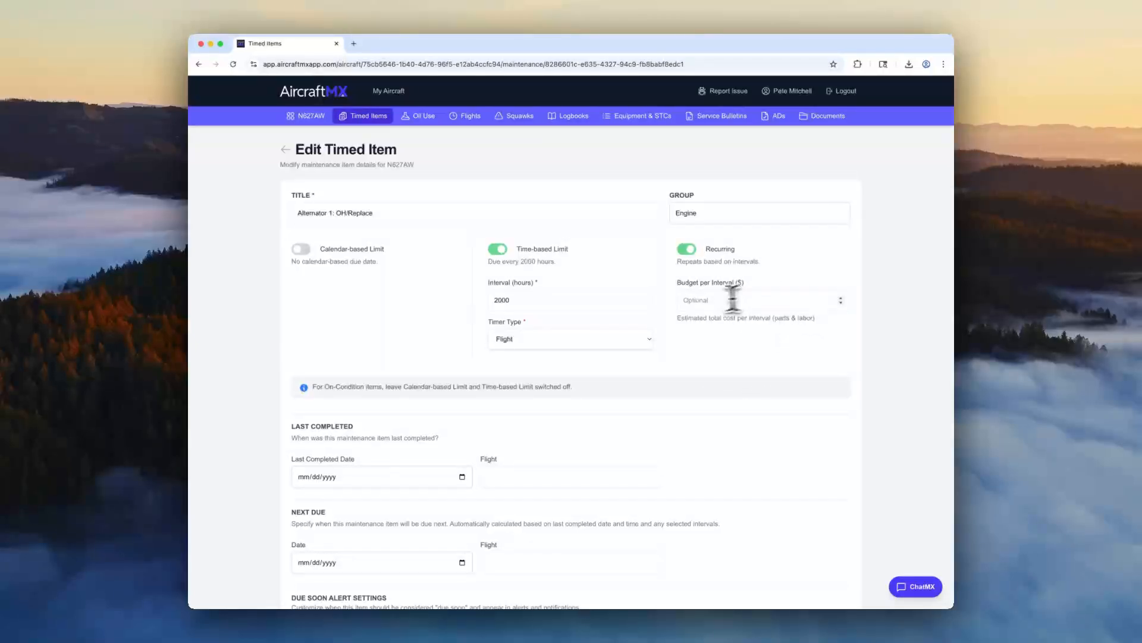
left_click(701, 299)
left_click(716, 344)
Set the item's Last Completed Date to 01/15/2025.
scroll(661, 395, "down", 3)
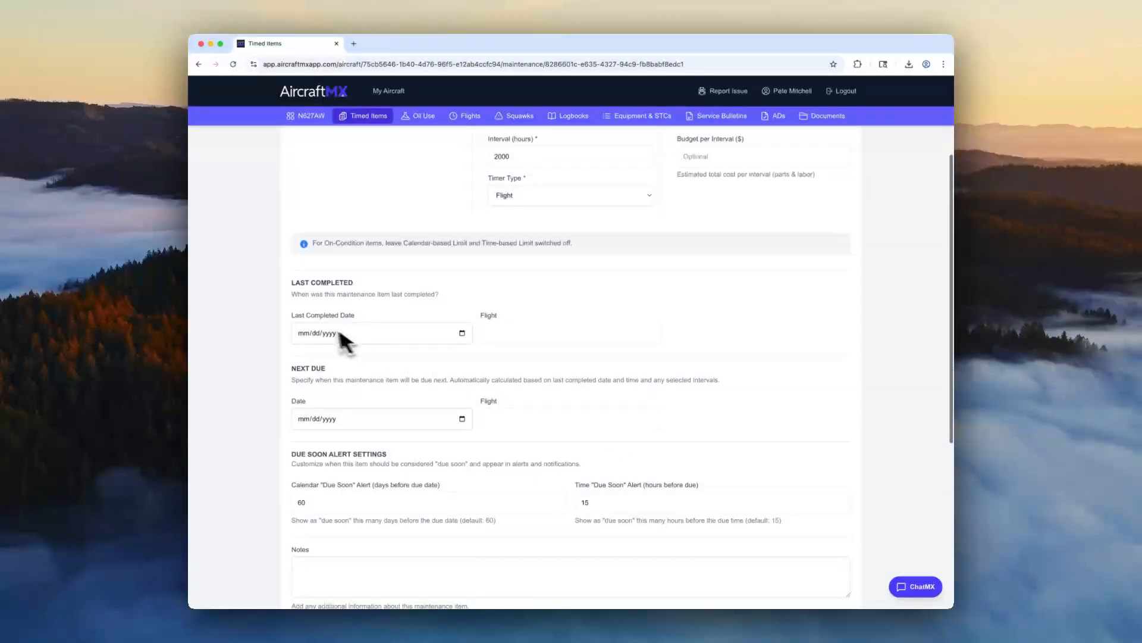
left_click(302, 334)
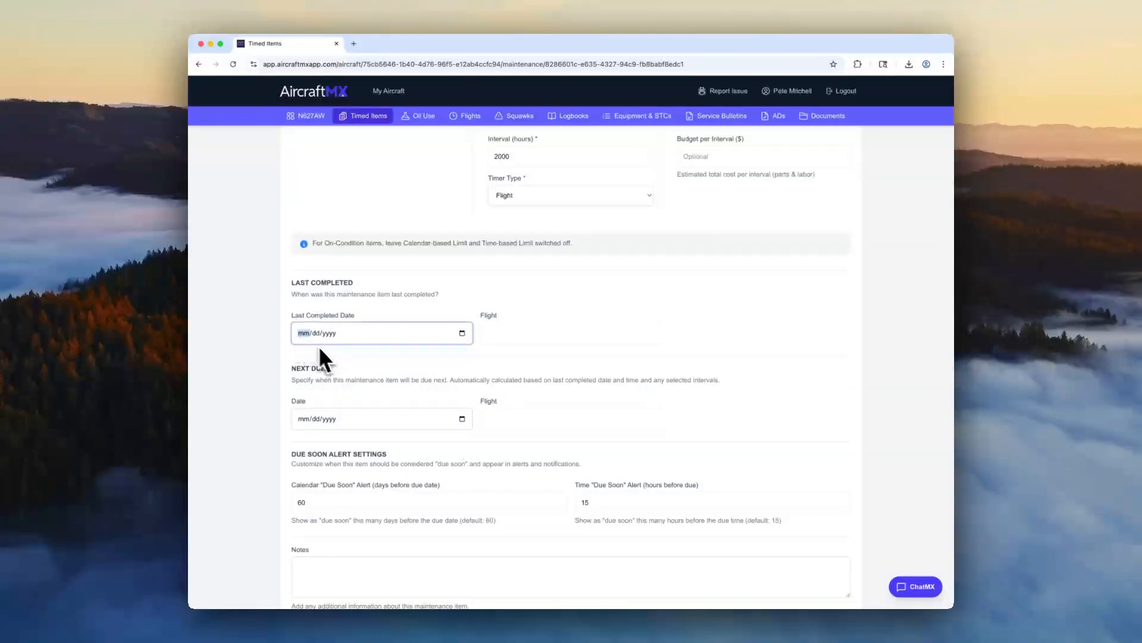
scroll(338, 375, "up", 3)
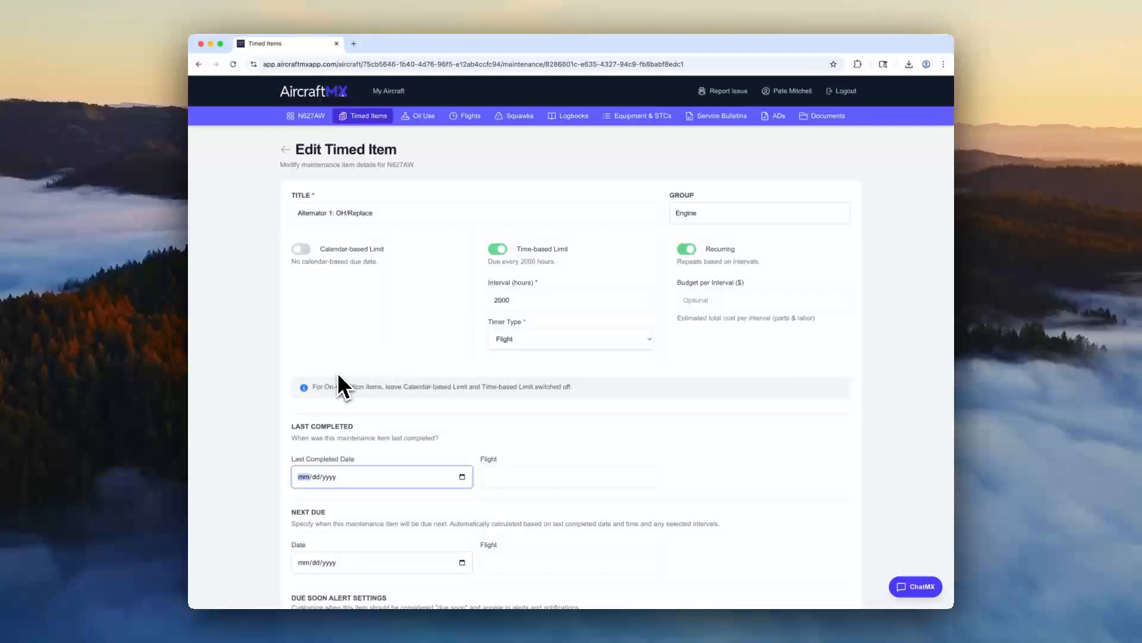
scroll(340, 416, "down", 3)
scroll(325, 429, "down", 1)
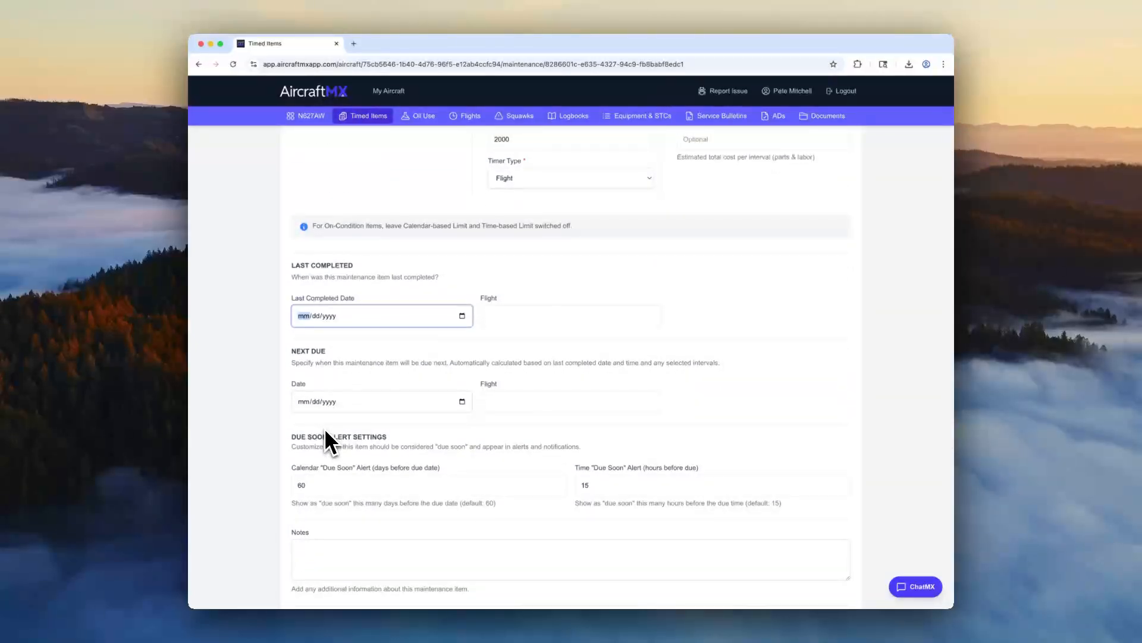
type("01/15/2025")
Copy the current flight time from the aircraft's overview page and enter it, 2543.9, as the last completed Flight value.
left_click(512, 315)
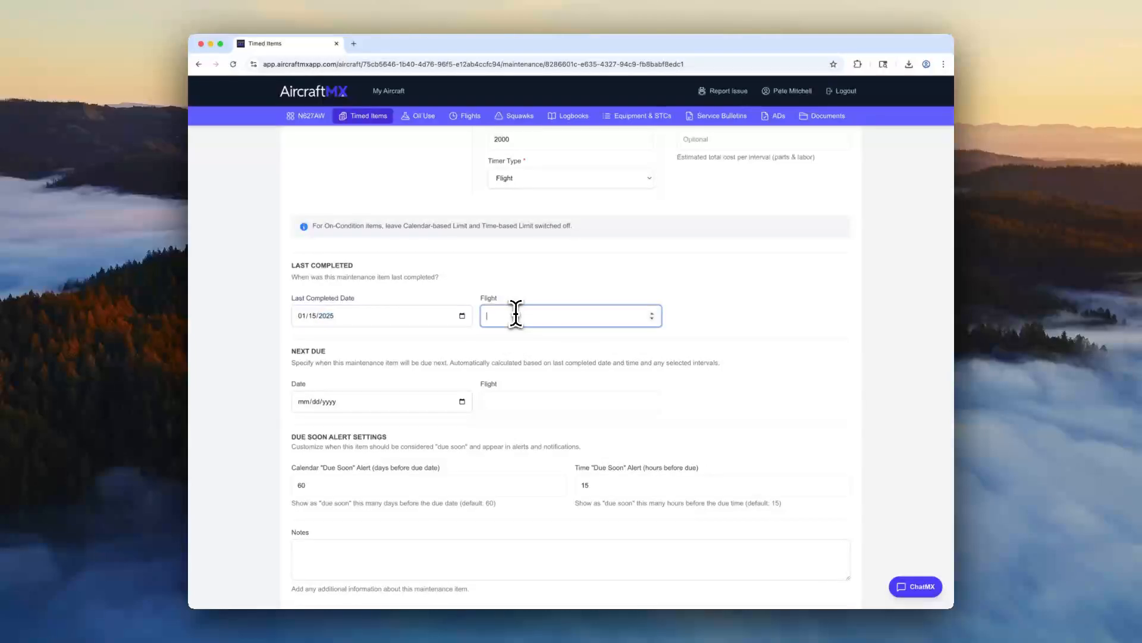
right_click(319, 113)
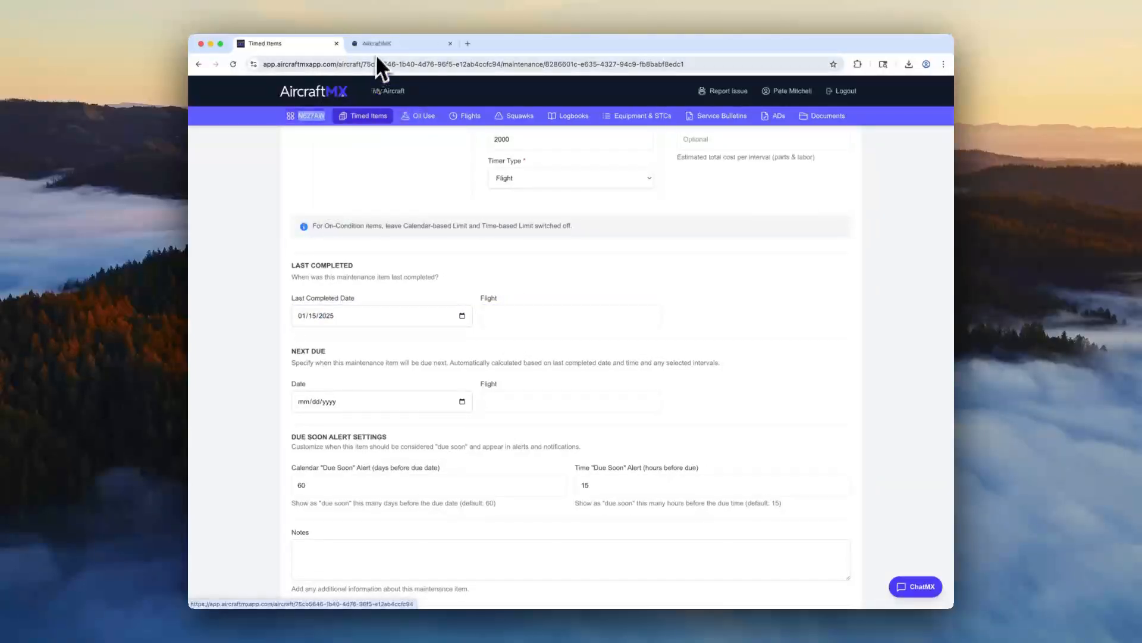
left_click(376, 46)
double_click(756, 186)
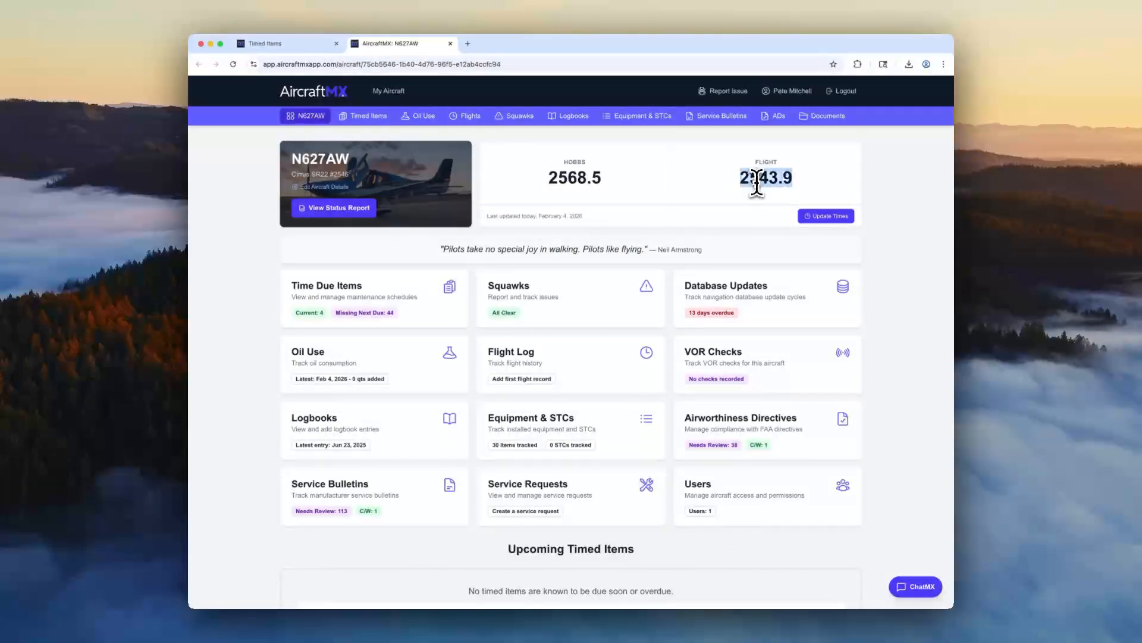
left_click(321, 45)
left_click(524, 316)
type("2543.9")
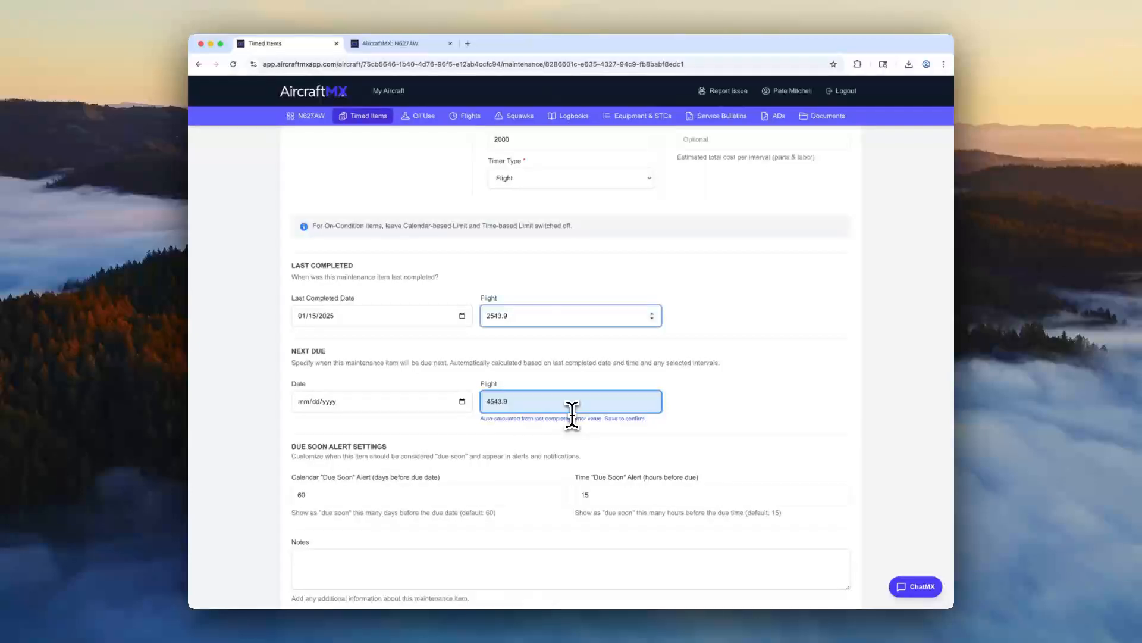
Link the Alternator 1 equipment to the timed item and save the update.
scroll(572, 413, "up", 3)
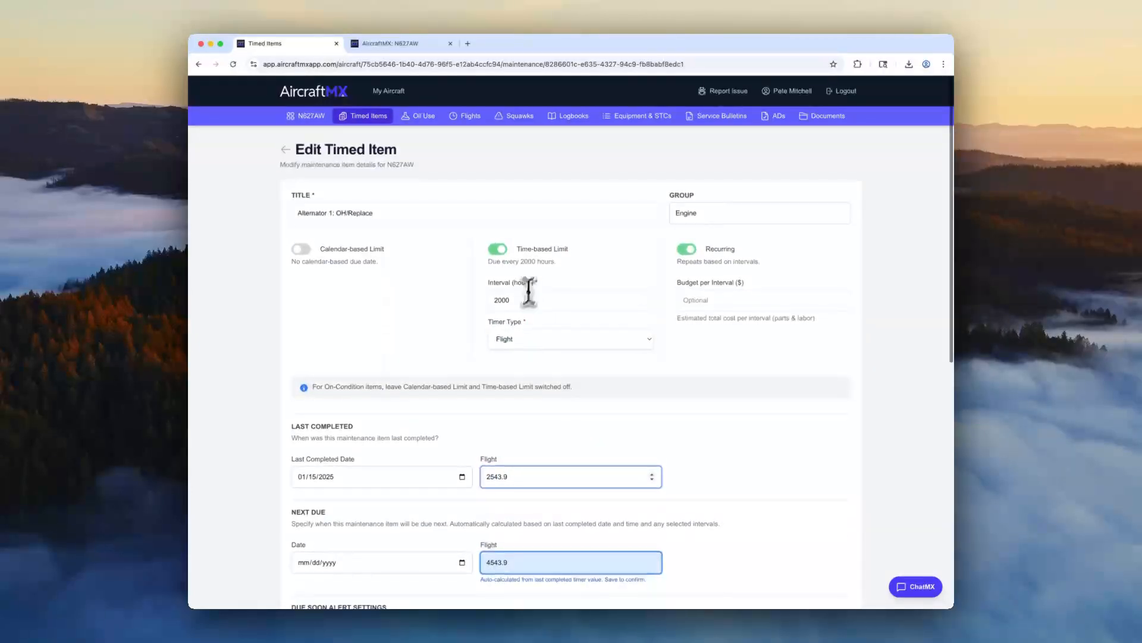
scroll(505, 339, "down", 3)
scroll(506, 339, "down", 5)
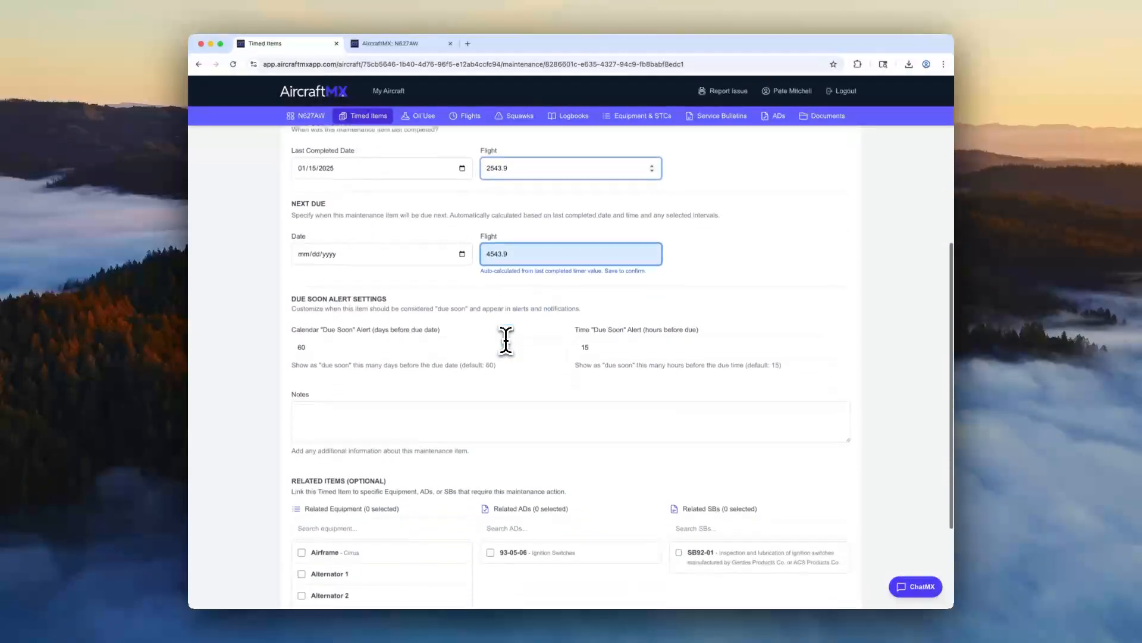
scroll(331, 245, "down", 1)
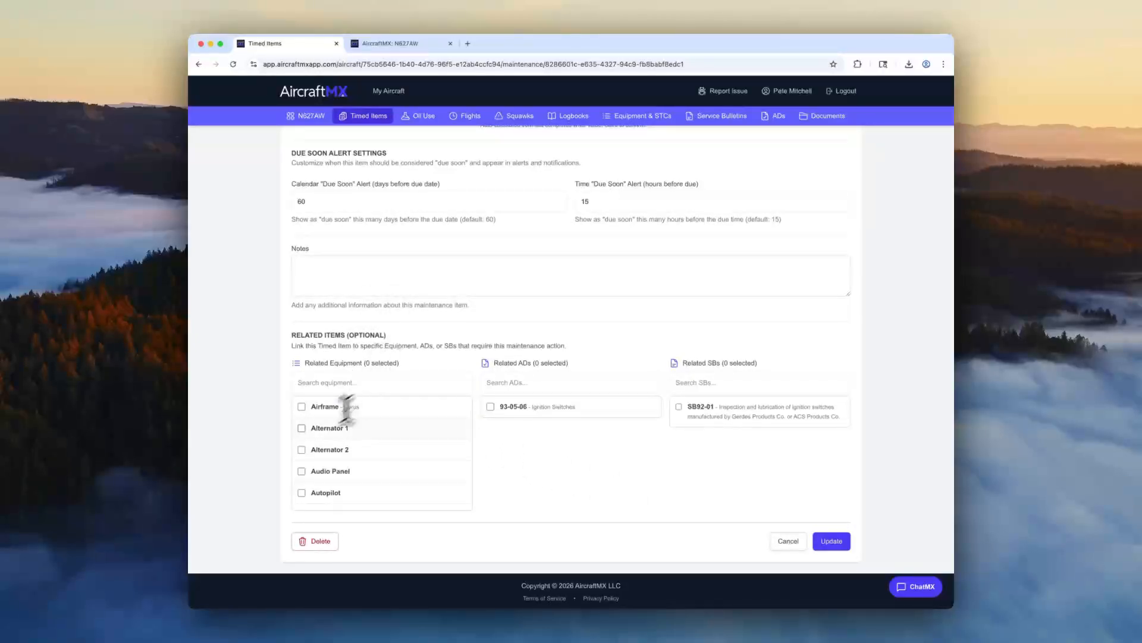
left_click(302, 428)
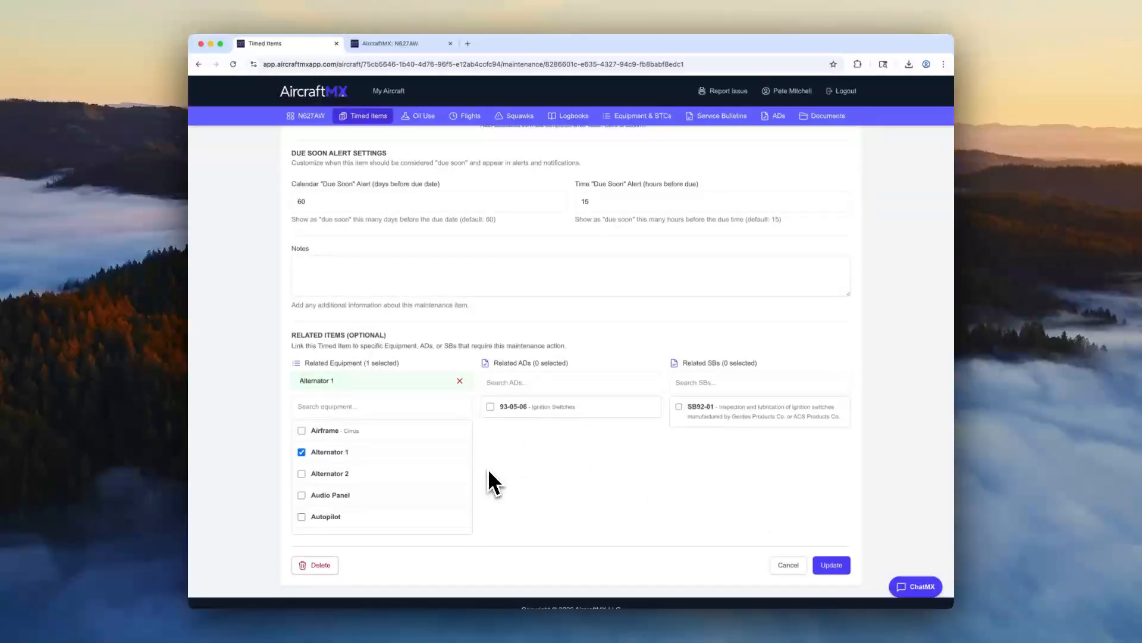
left_click(831, 565)
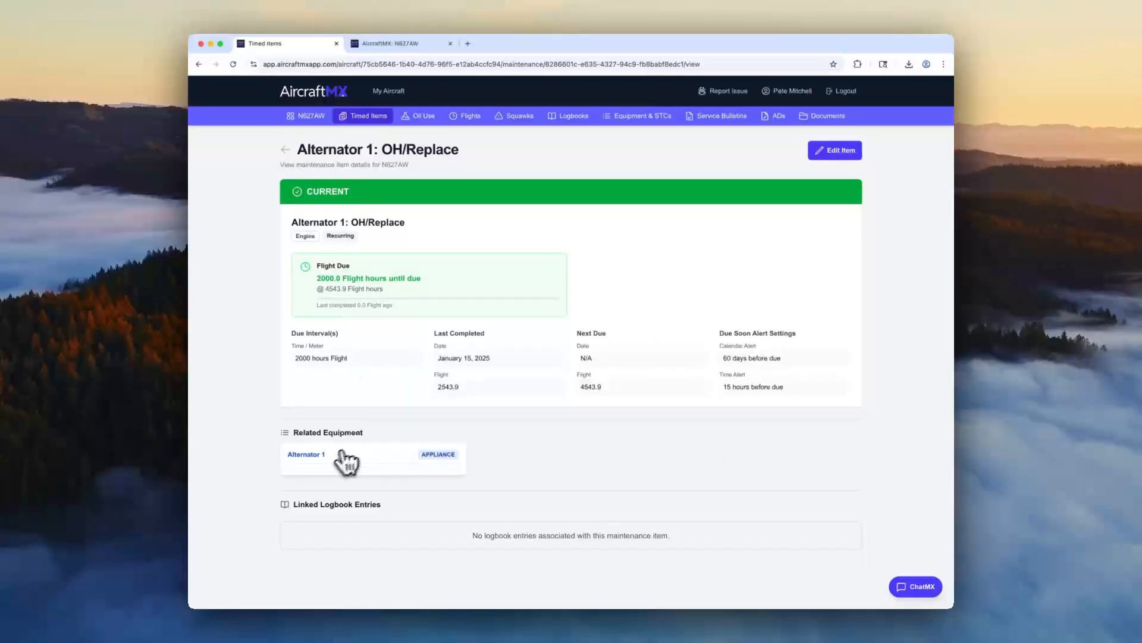
Return to the aircraft's timed items list and start adding a new maintenance item.
left_click(363, 117)
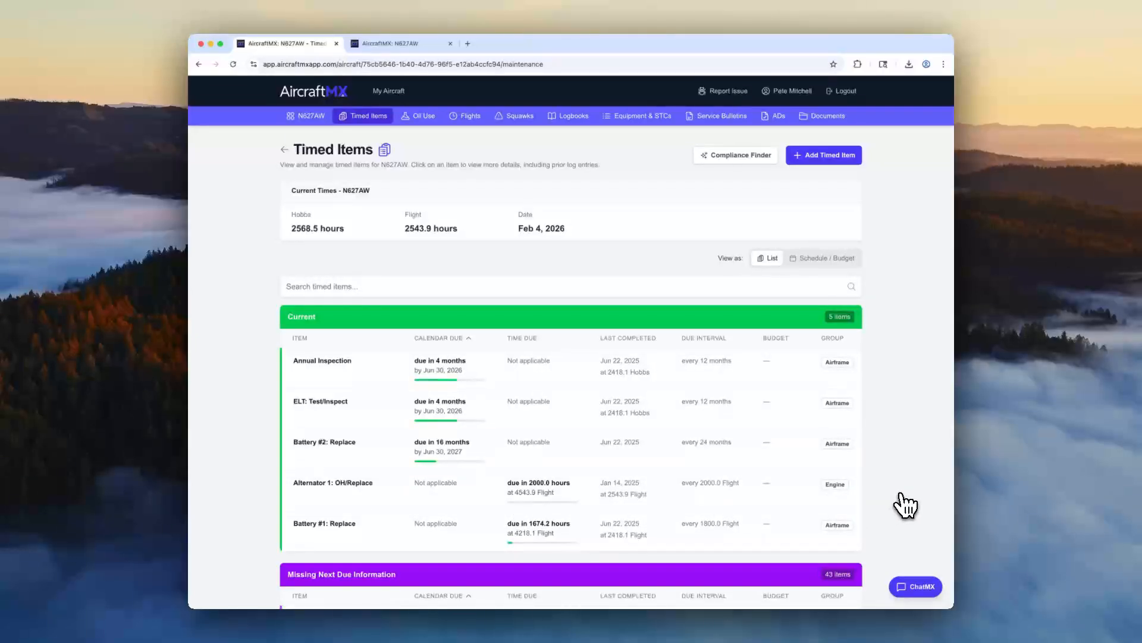
left_click(816, 156)
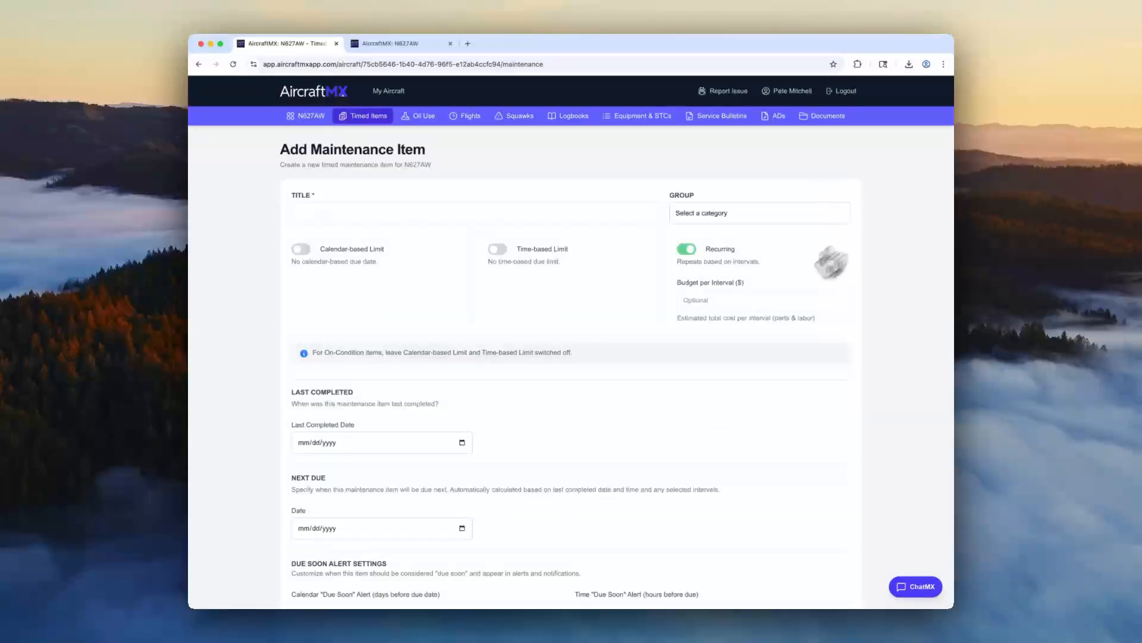